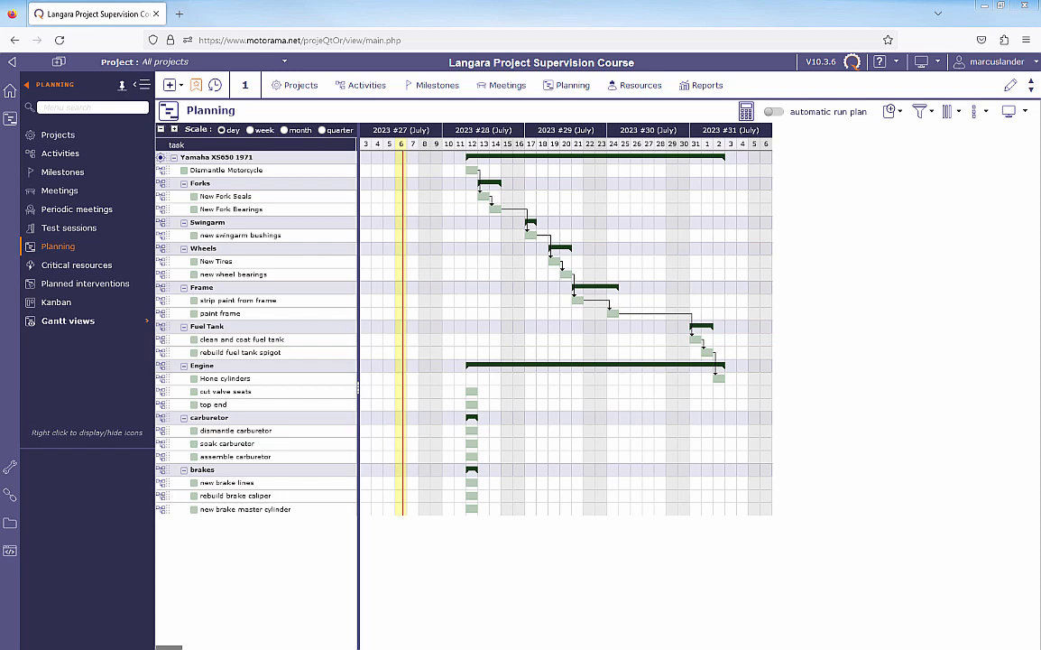
# Step: Create a new milestone named "Project Start" with the milestone type Key date
pyautogui.click(71, 177)
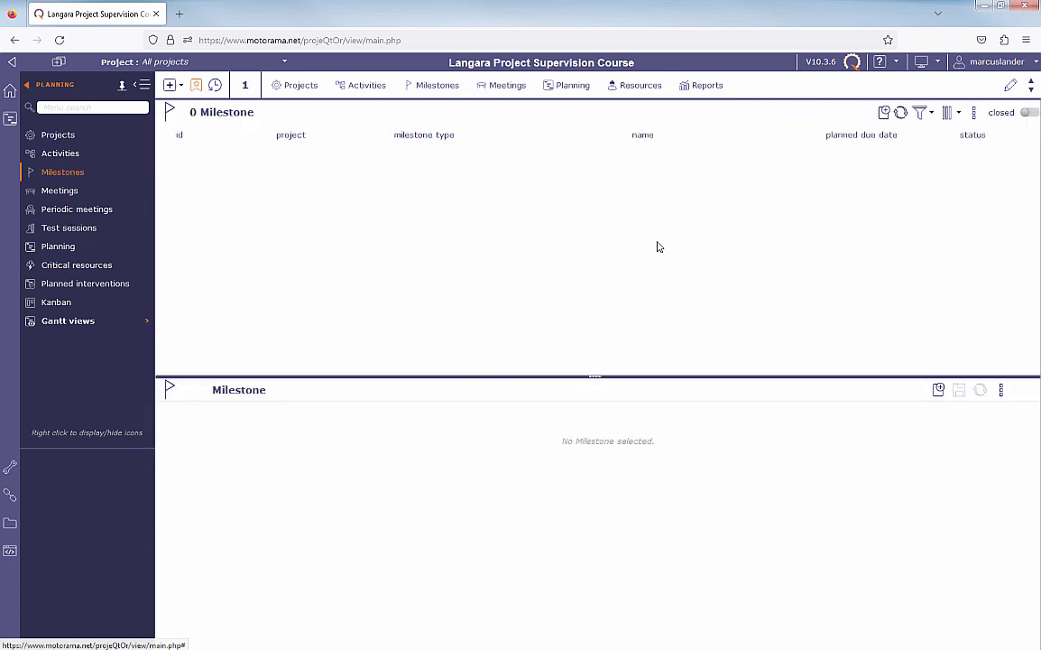
pyautogui.click(885, 114)
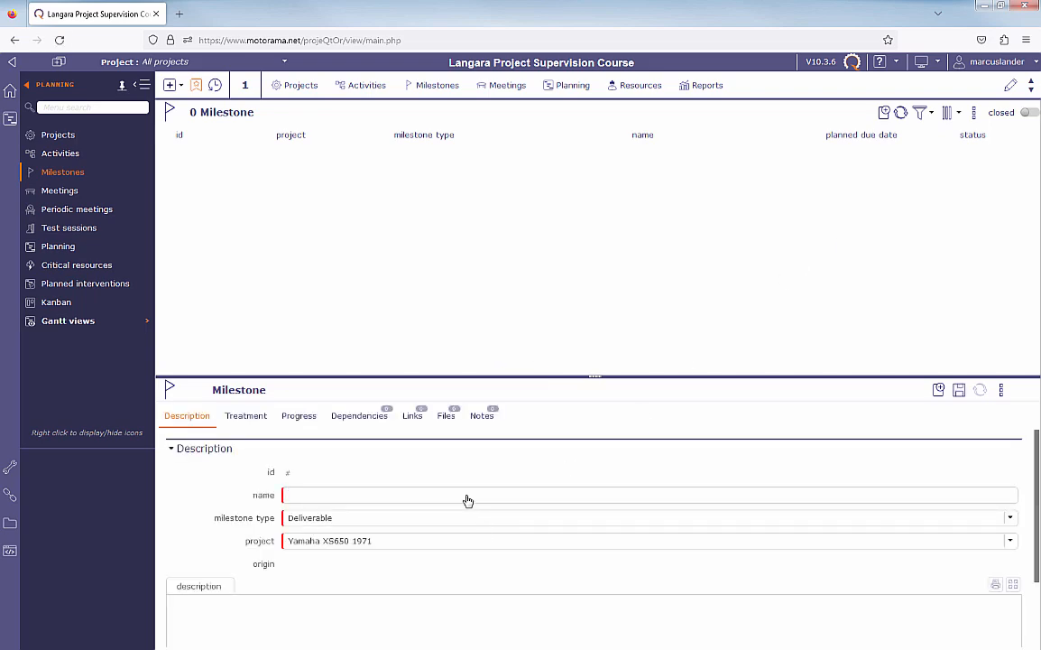
pyautogui.write('Project Start')
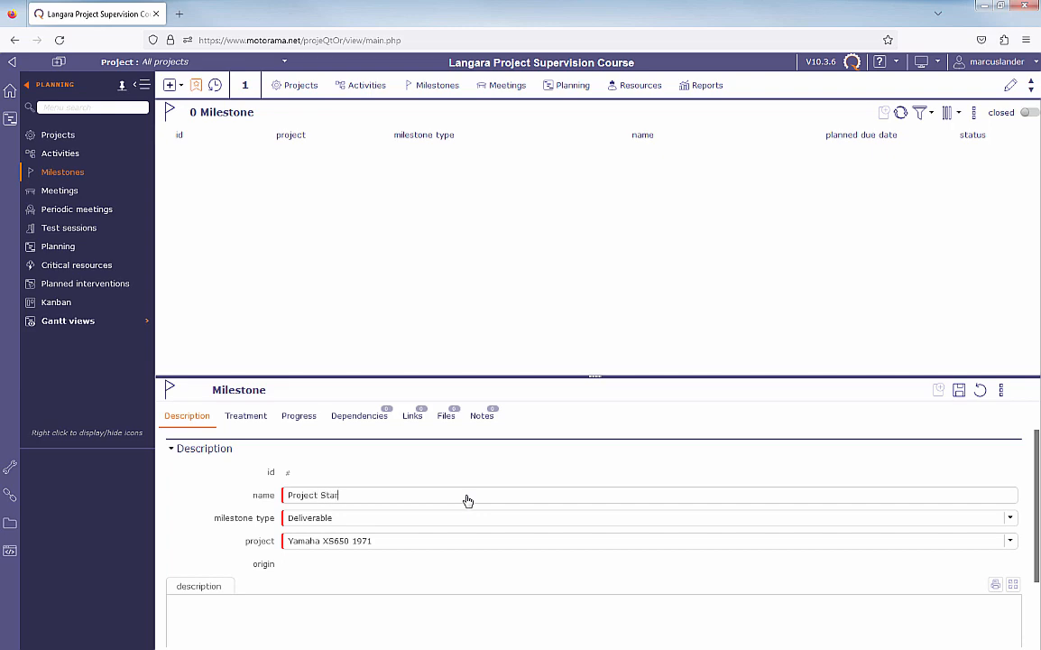
pyautogui.click(317, 521)
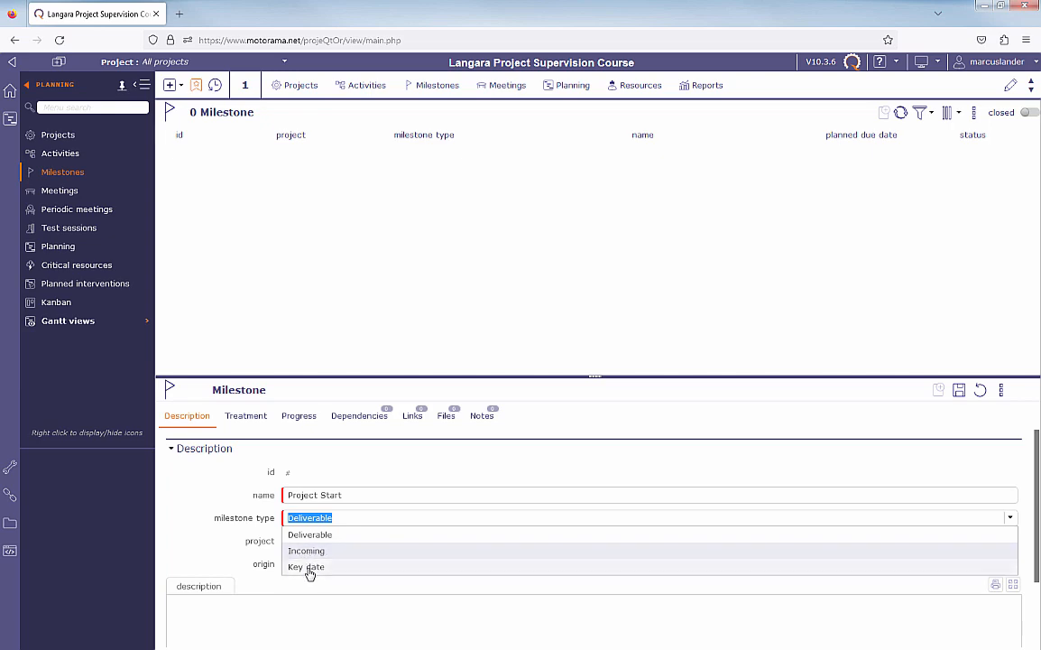
pyautogui.click(307, 567)
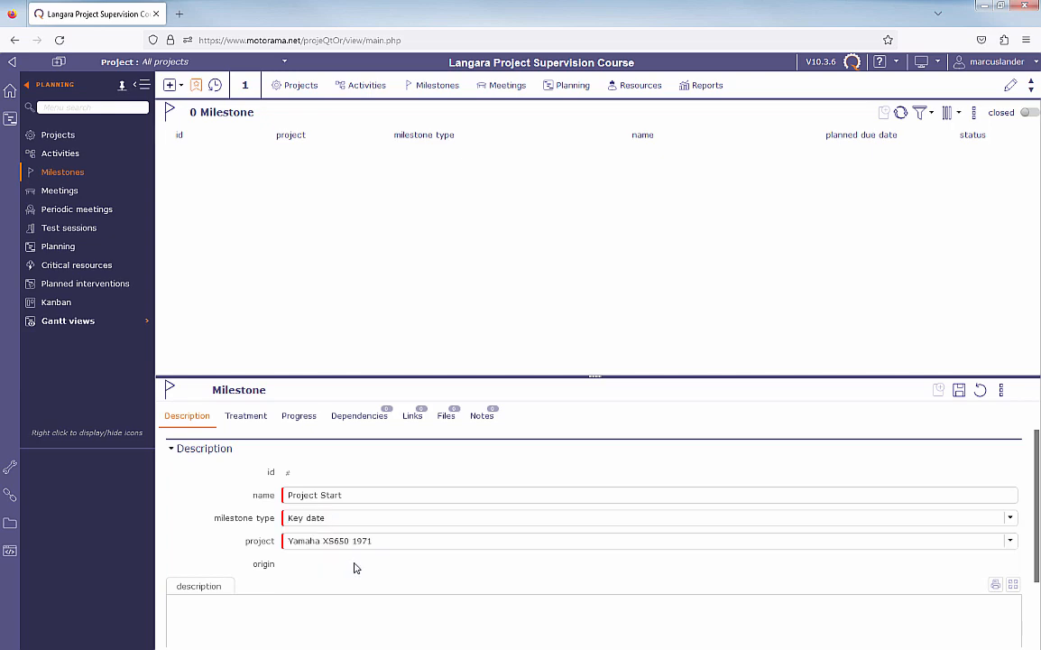
# Step: Give the milestone a validated due date of 07/12/2023, fixed milestone planning and a red color, and save it
pyautogui.click(305, 423)
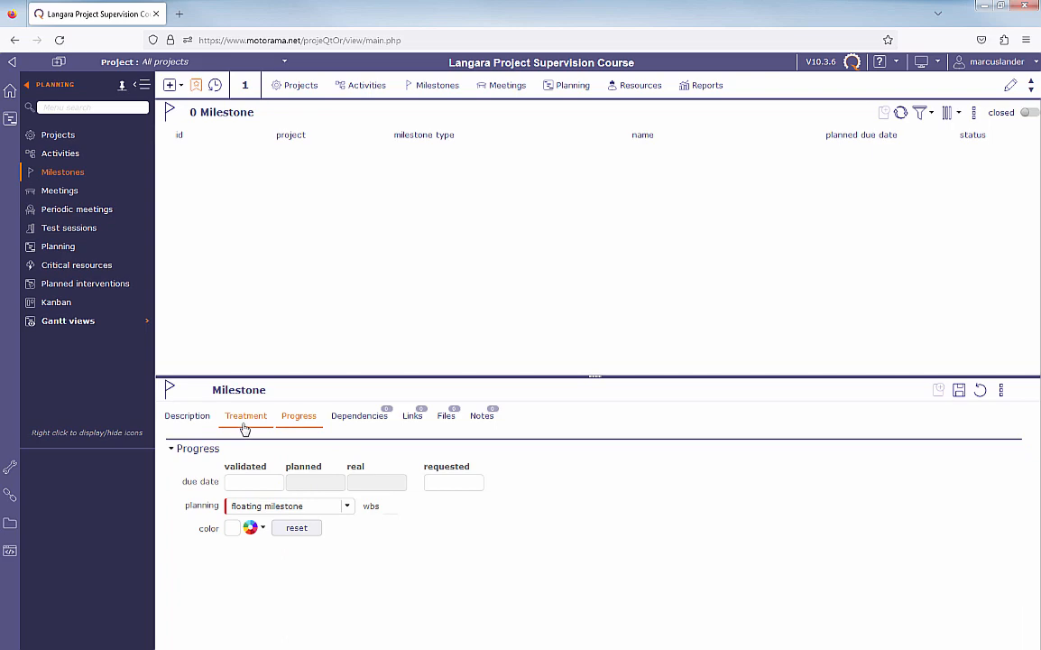
pyautogui.click(250, 488)
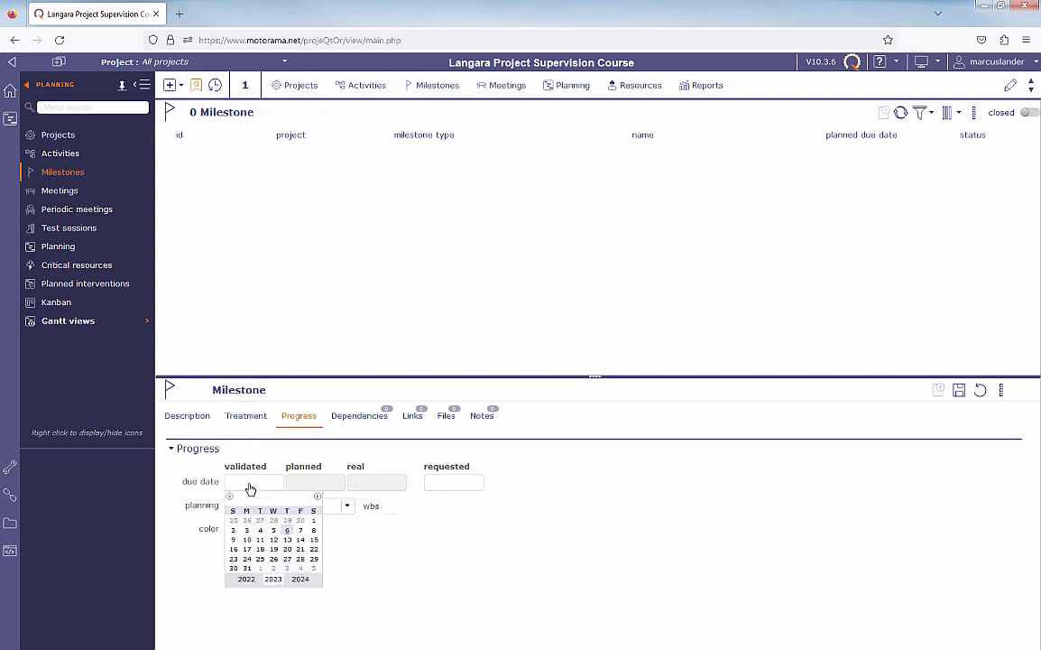
pyautogui.click(273, 539)
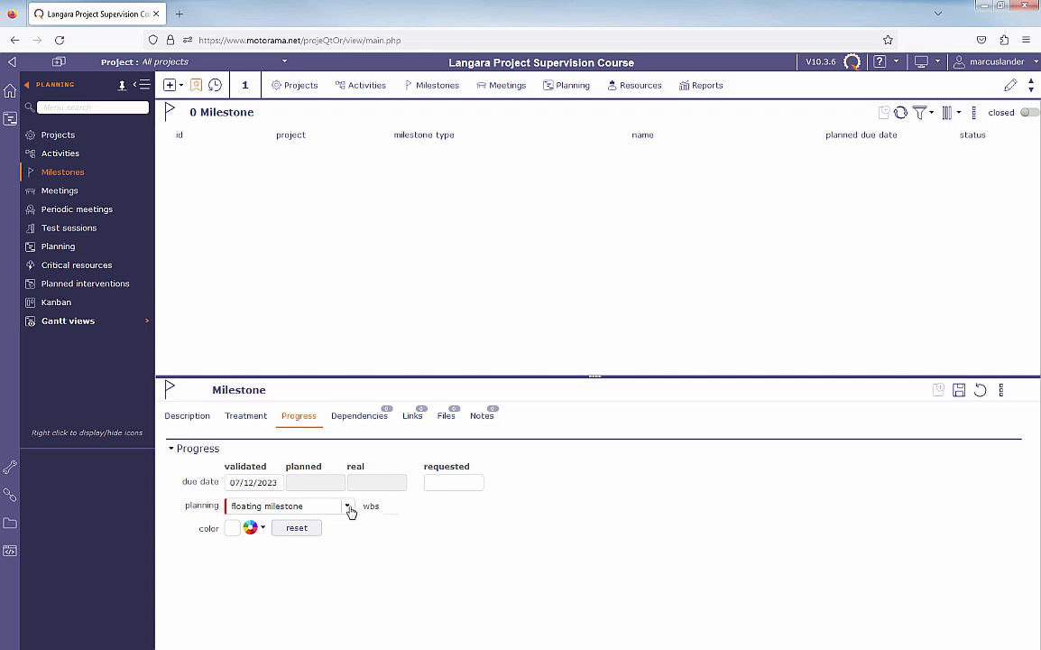
pyautogui.click(348, 508)
pyautogui.click(283, 542)
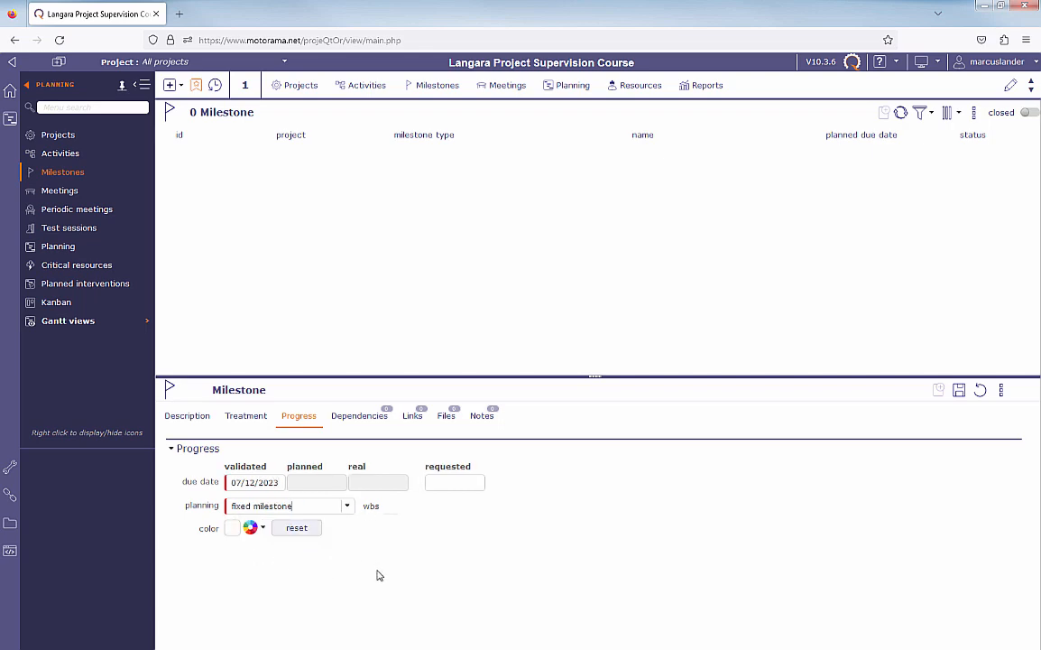
pyautogui.click(252, 527)
pyautogui.click(260, 583)
pyautogui.click(957, 390)
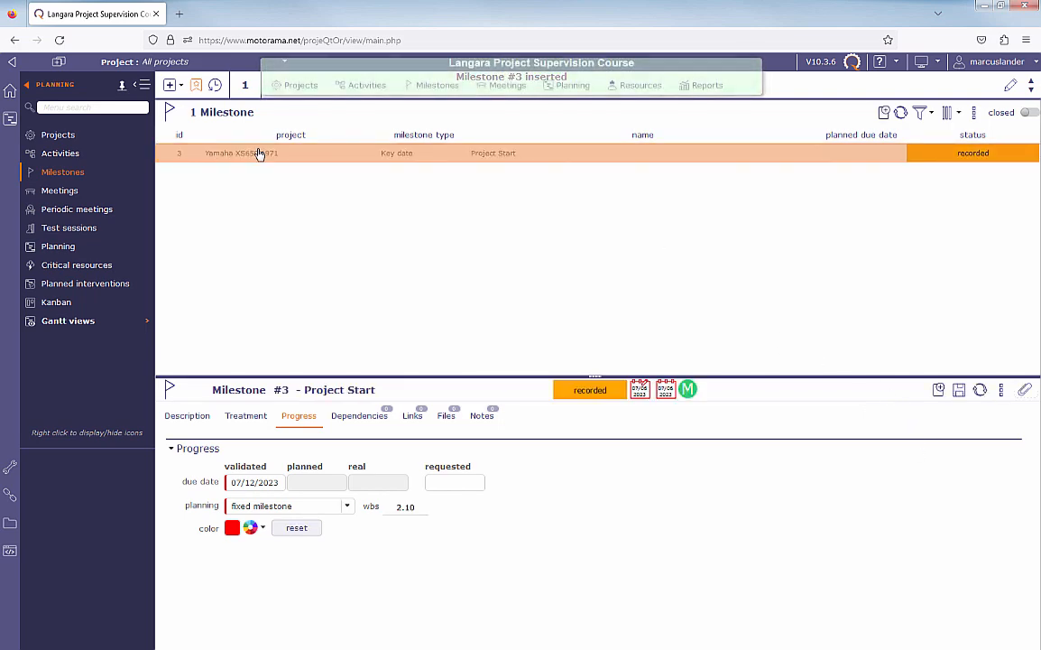
# Step: Recalculate the planning of the Yamaha XS650 1971 project with a start date of 07/14/2023
pyautogui.click(56, 244)
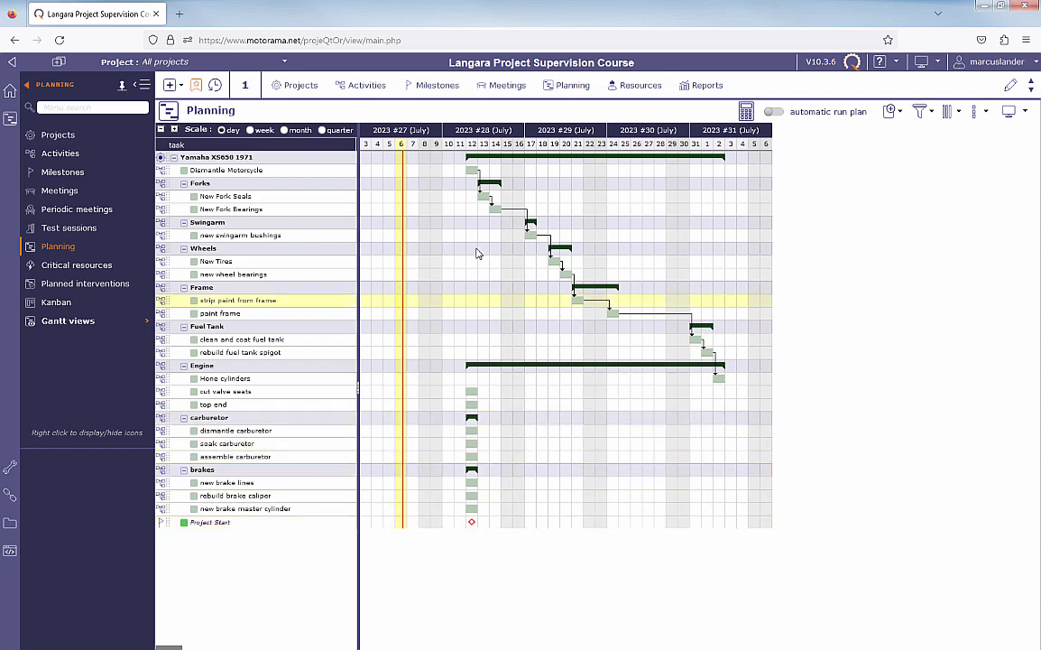
pyautogui.click(746, 111)
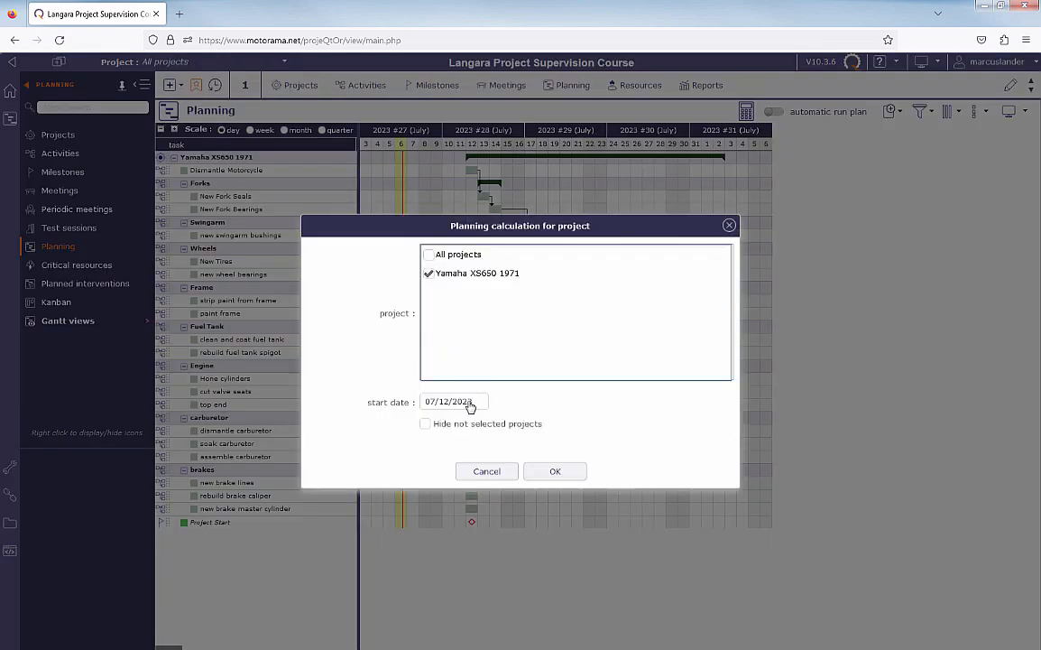
pyautogui.click(466, 407)
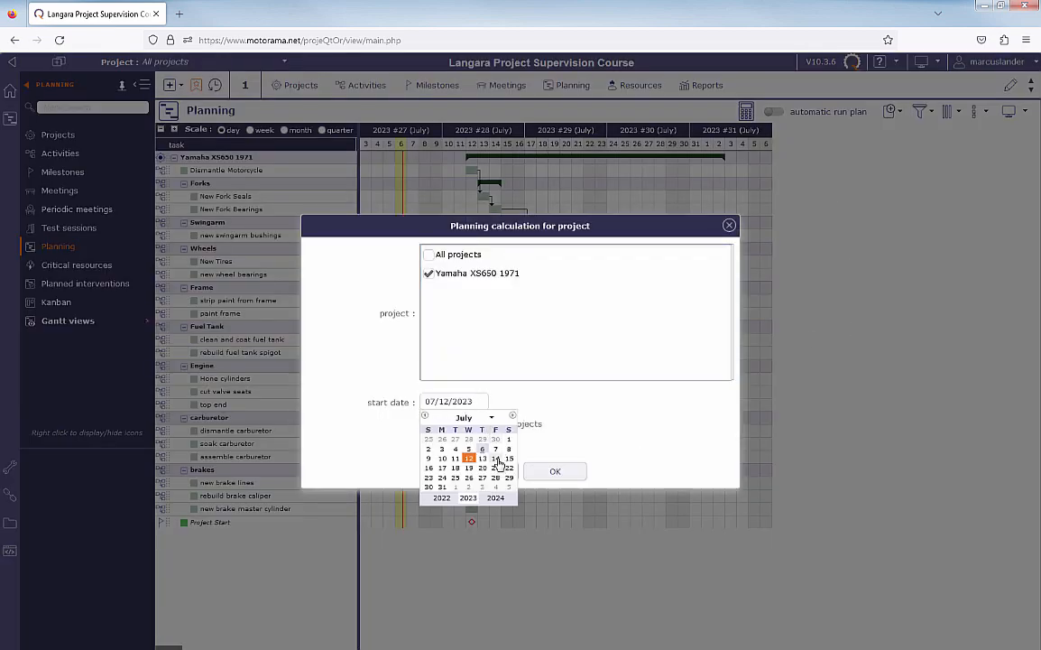
pyautogui.click(501, 458)
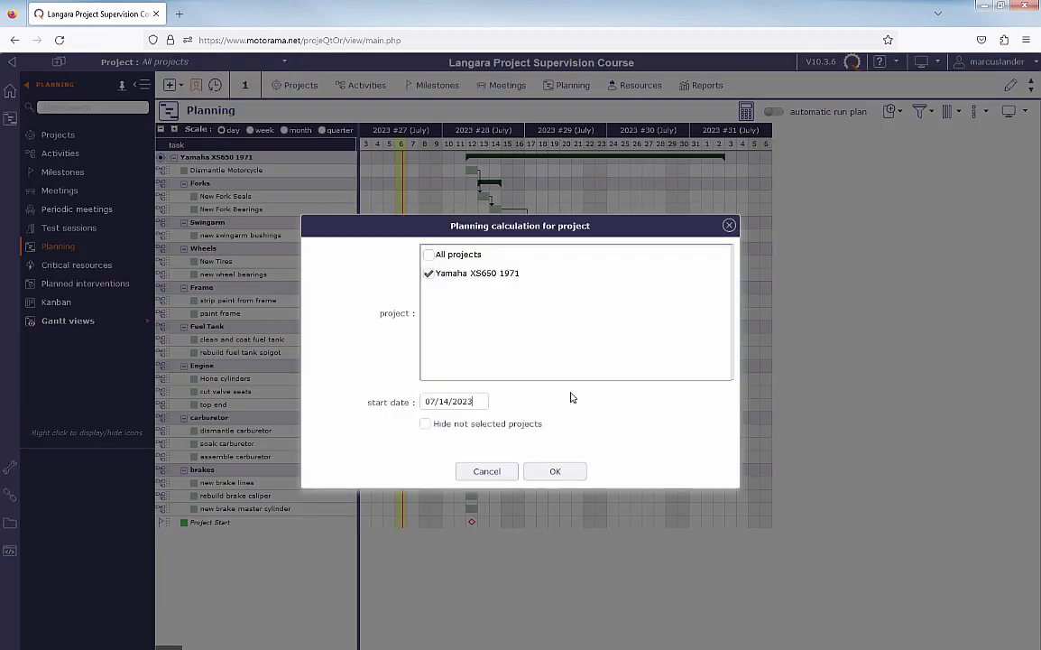
pyautogui.click(554, 471)
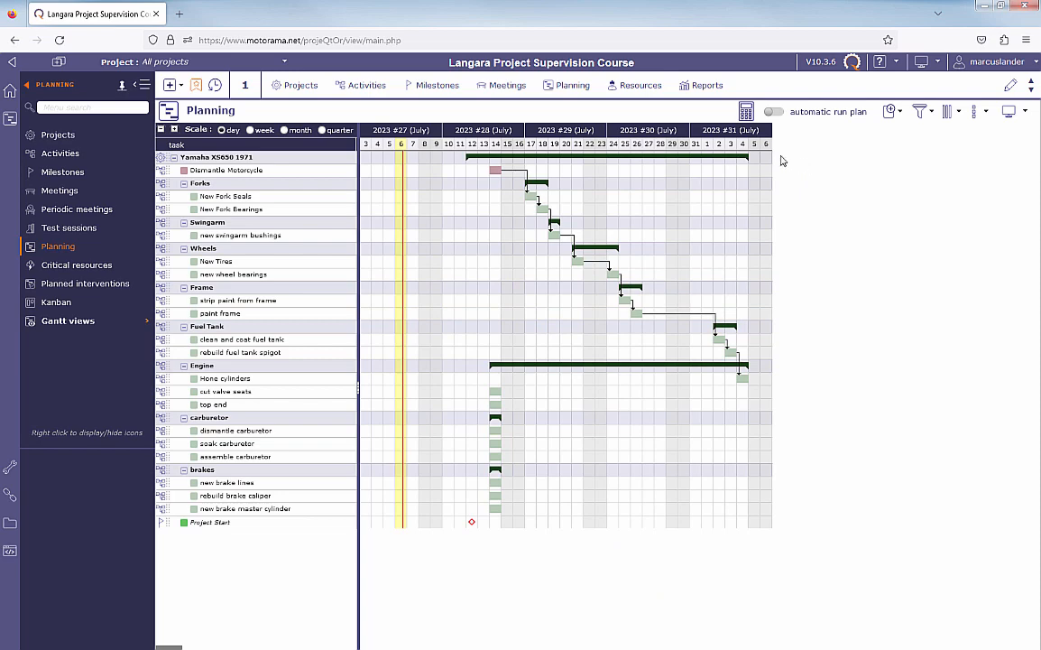
# Step: Recalculate the Yamaha XS650 1971 project planning with the start date set to 07/12/2023
pyautogui.click(745, 111)
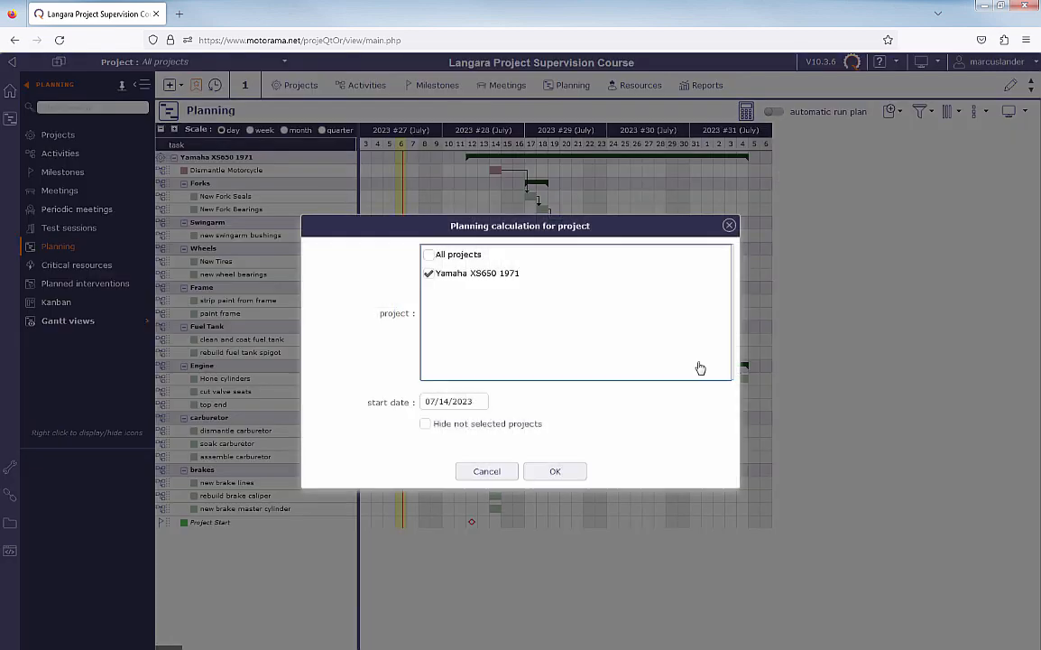
pyautogui.click(443, 411)
pyautogui.click(464, 455)
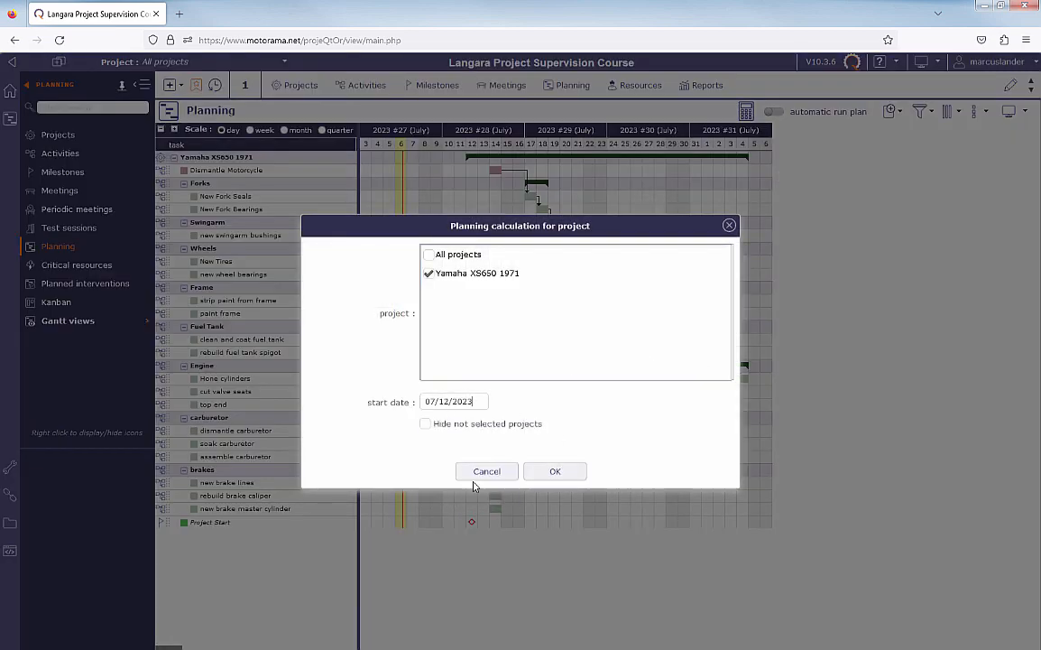
pyautogui.click(552, 471)
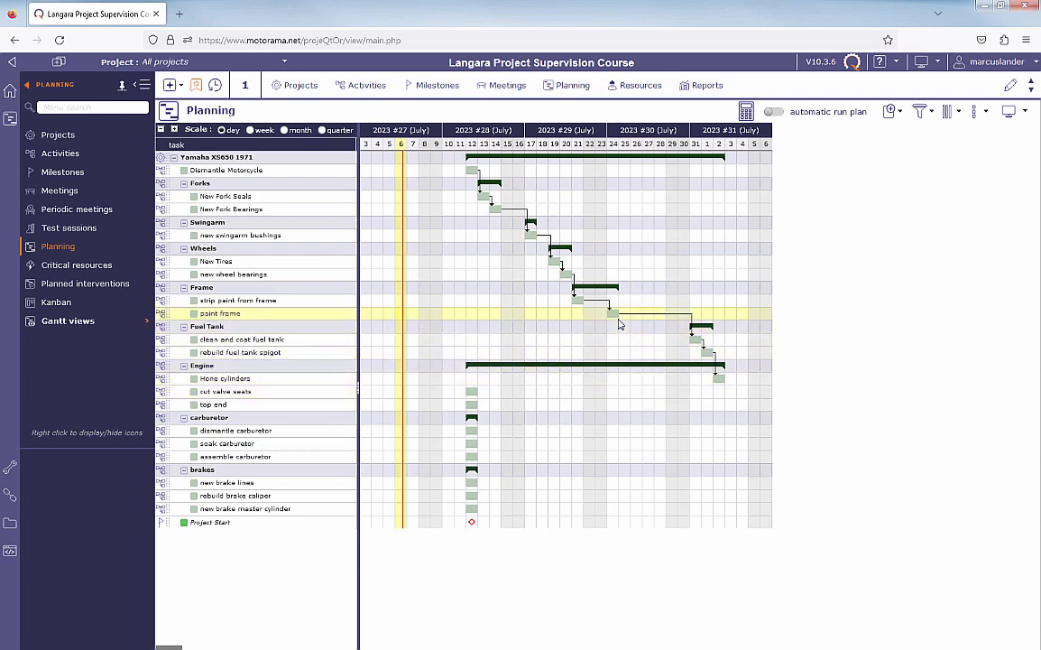
# Step: Start a second milestone in the milestone list and name it "Frame finished"
pyautogui.moveTo(614, 317)
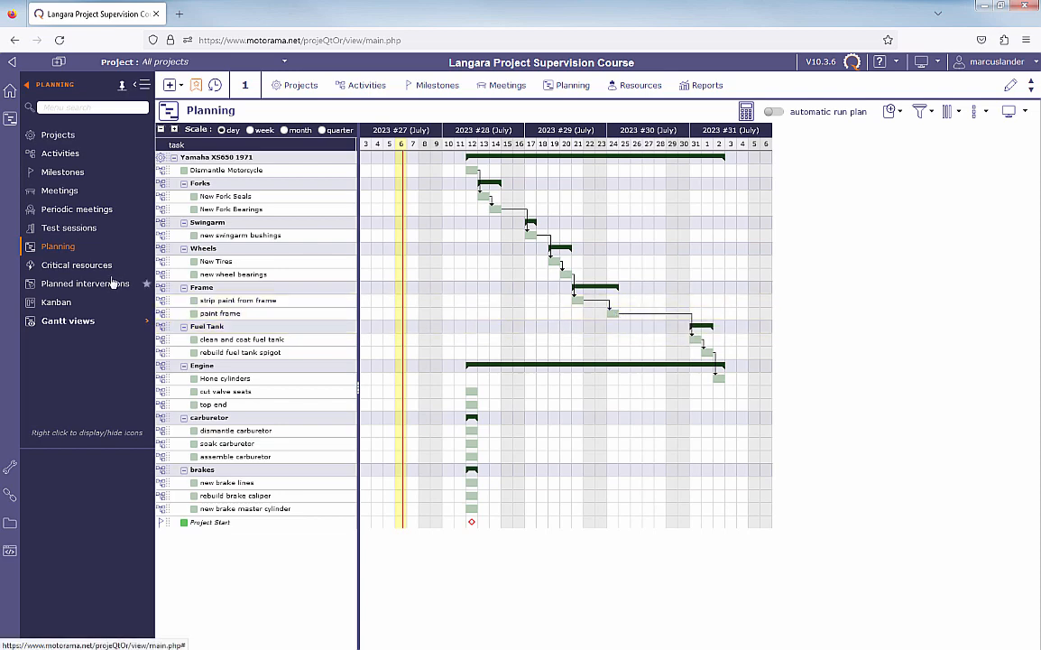
pyautogui.click(61, 171)
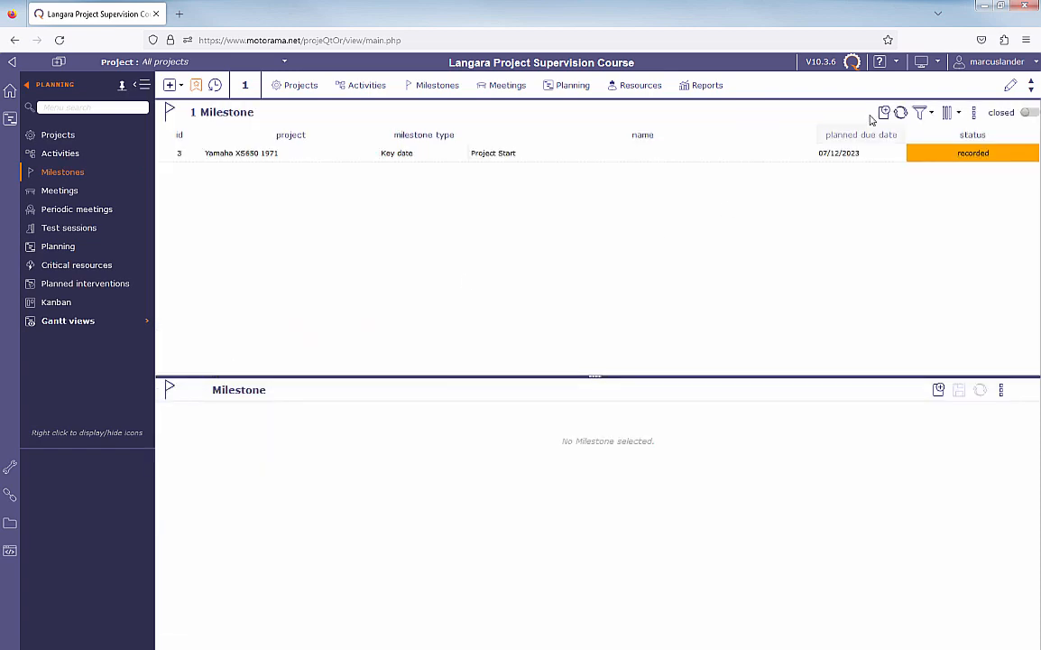
pyautogui.click(884, 114)
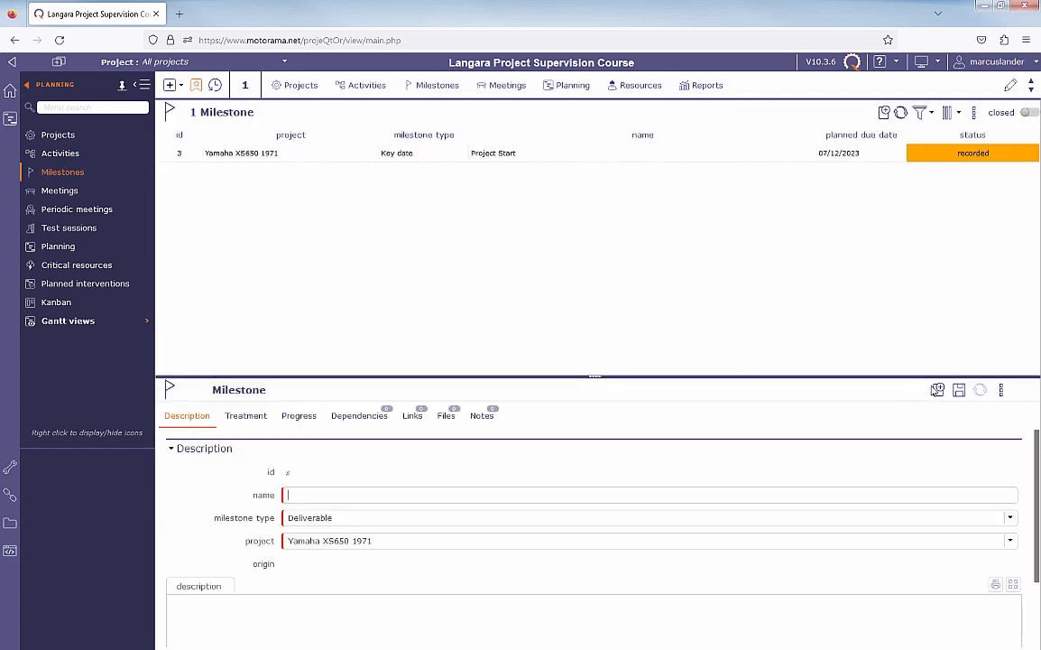
pyautogui.click(629, 500)
pyautogui.write('Frame finished')
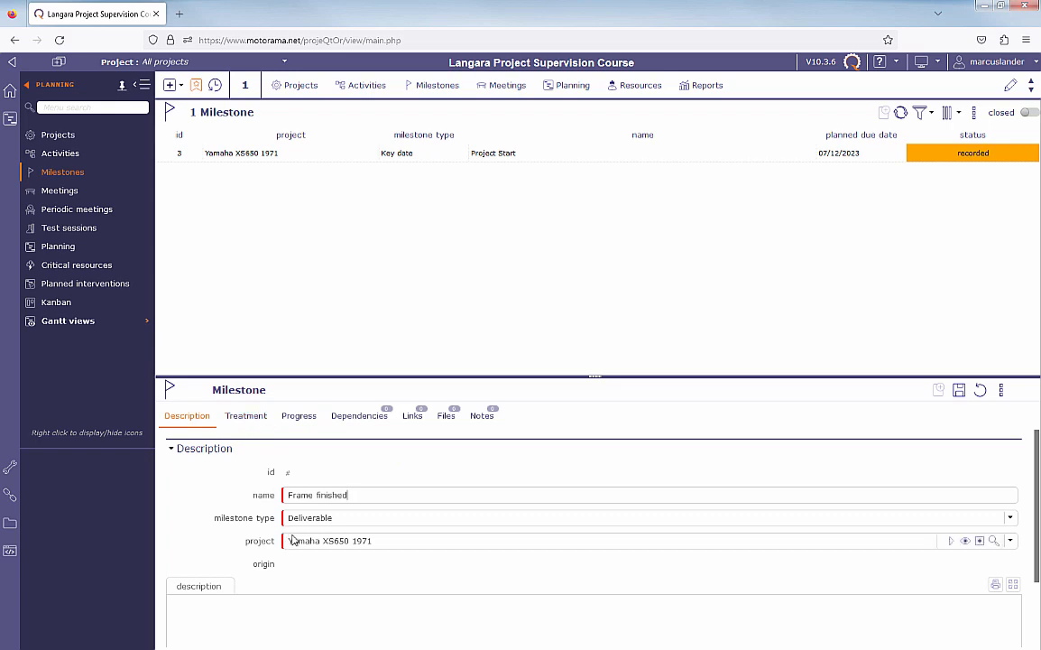
# Step: Review the new milestone's treatment, progress and dependency settings, and save the milestone
pyautogui.click(243, 421)
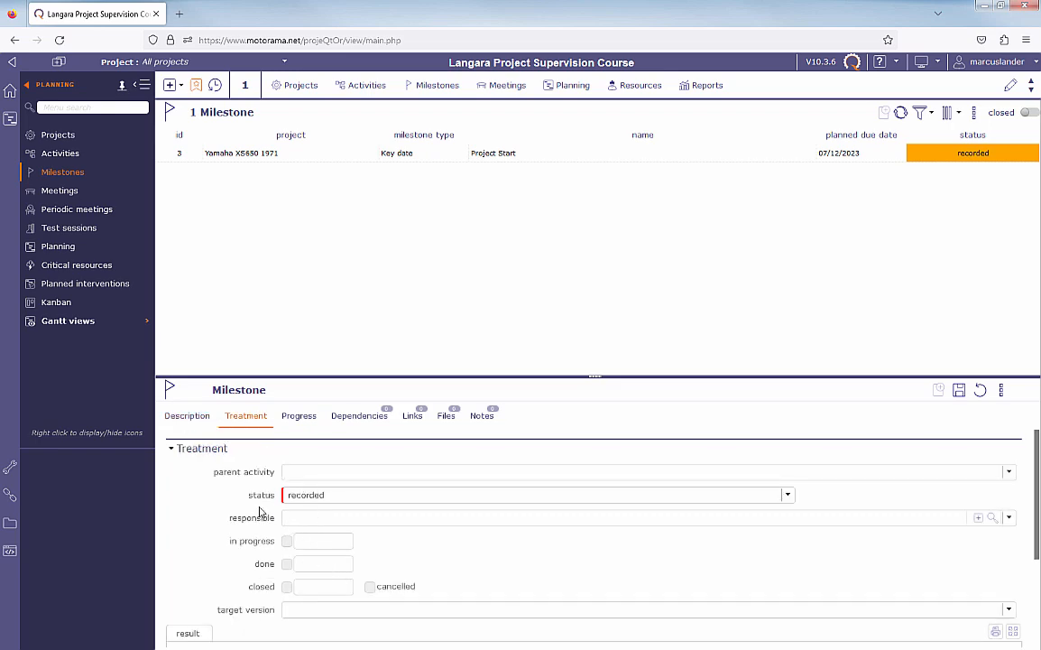
pyautogui.click(297, 420)
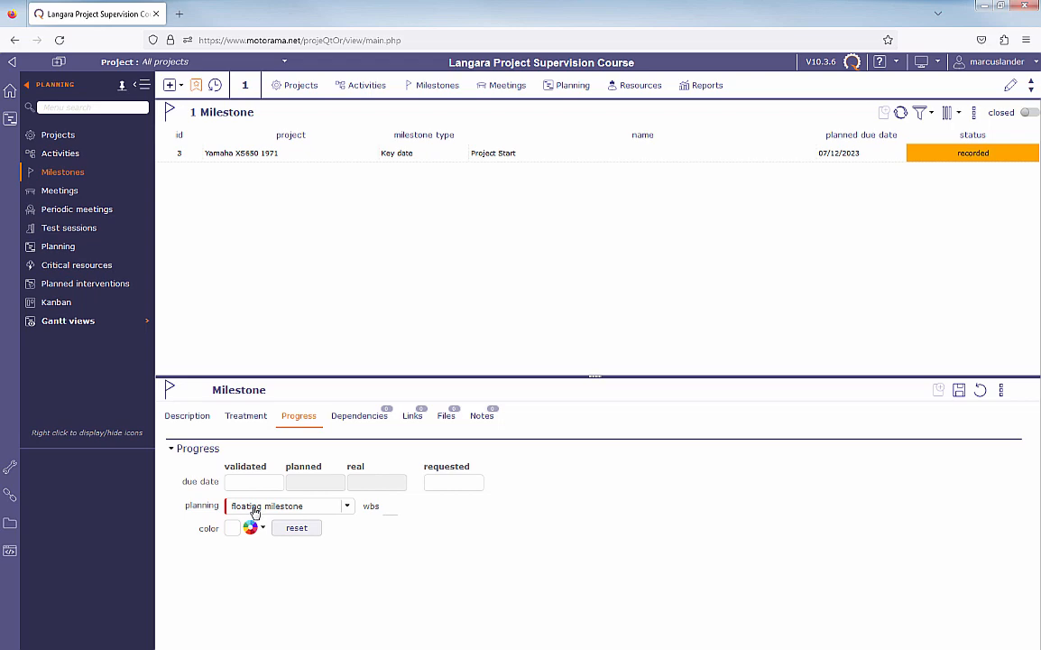
pyautogui.click(365, 420)
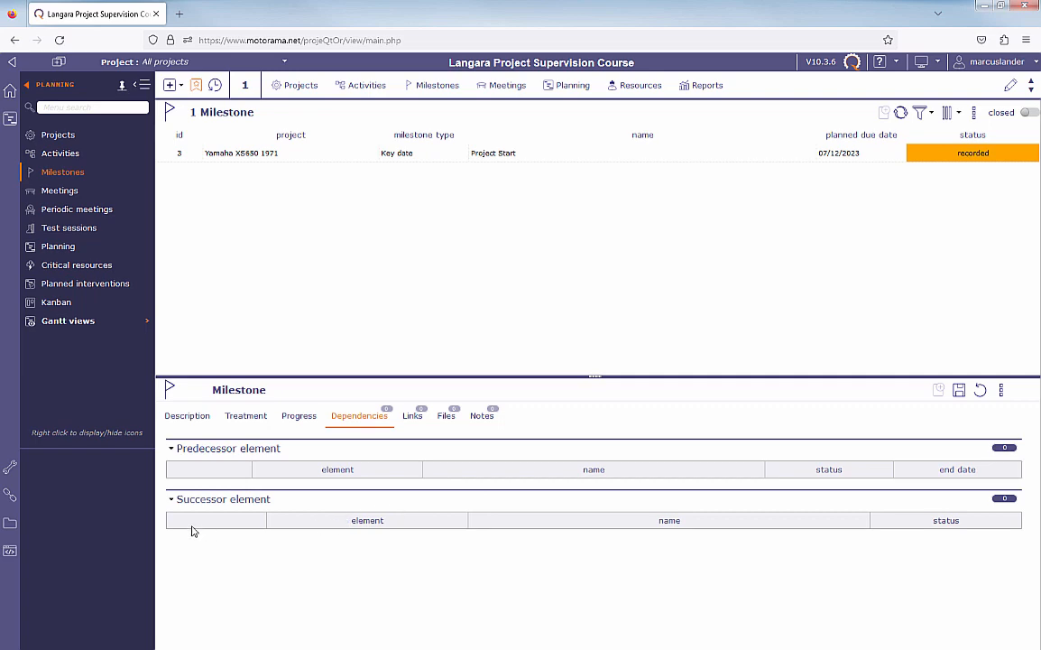
pyautogui.click(187, 449)
pyautogui.click(188, 451)
pyautogui.click(959, 389)
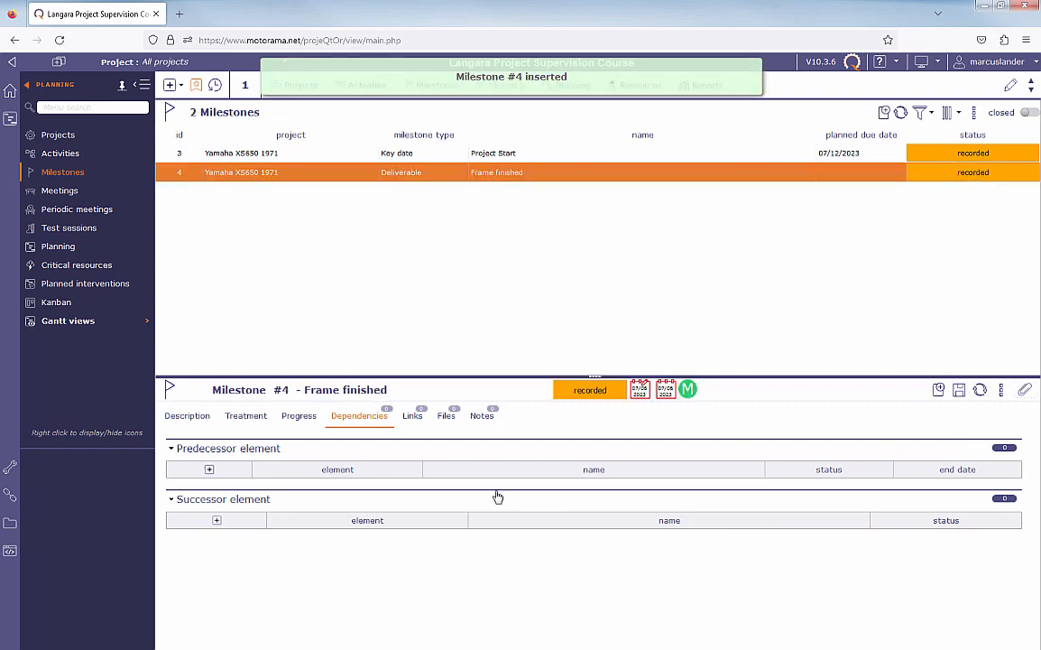
# Step: Add the "paint frame" activity as predecessor of the "Frame finished" milestone with dependency type end - end, and show the planning chart
pyautogui.click(208, 469)
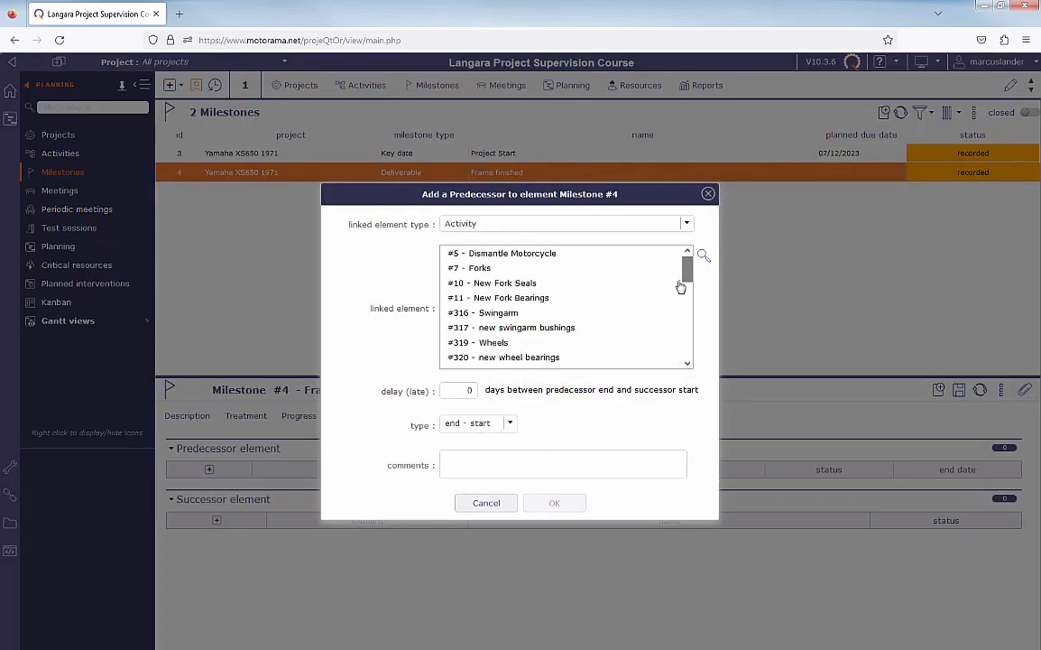
pyautogui.click(688, 277)
pyautogui.moveTo(688, 277); pyautogui.dragTo(688, 298)
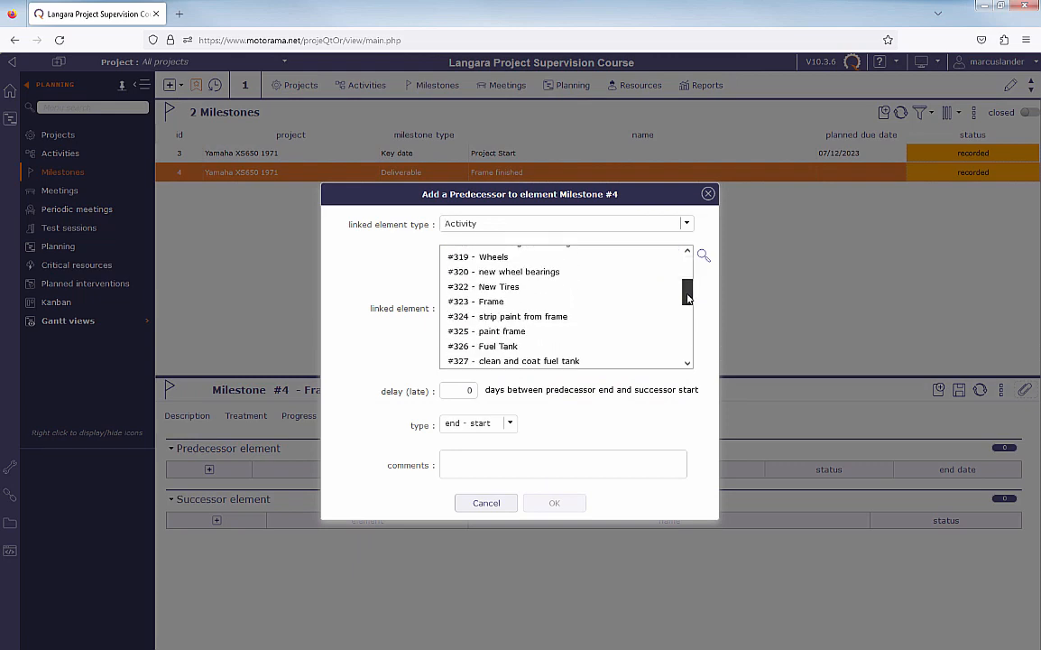
pyautogui.click(503, 332)
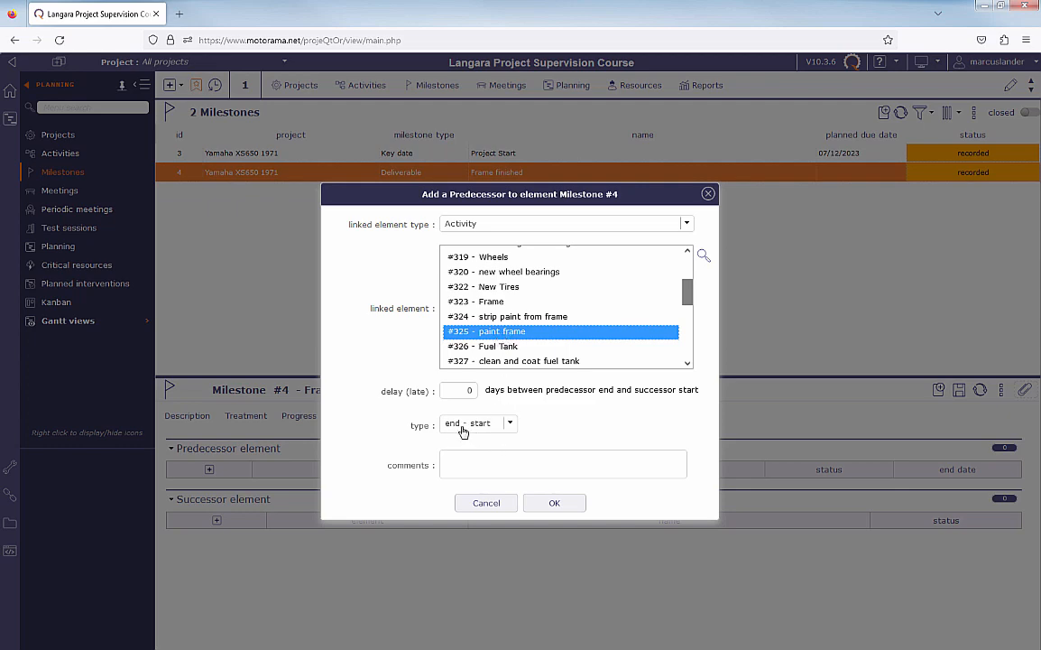
pyautogui.click(510, 429)
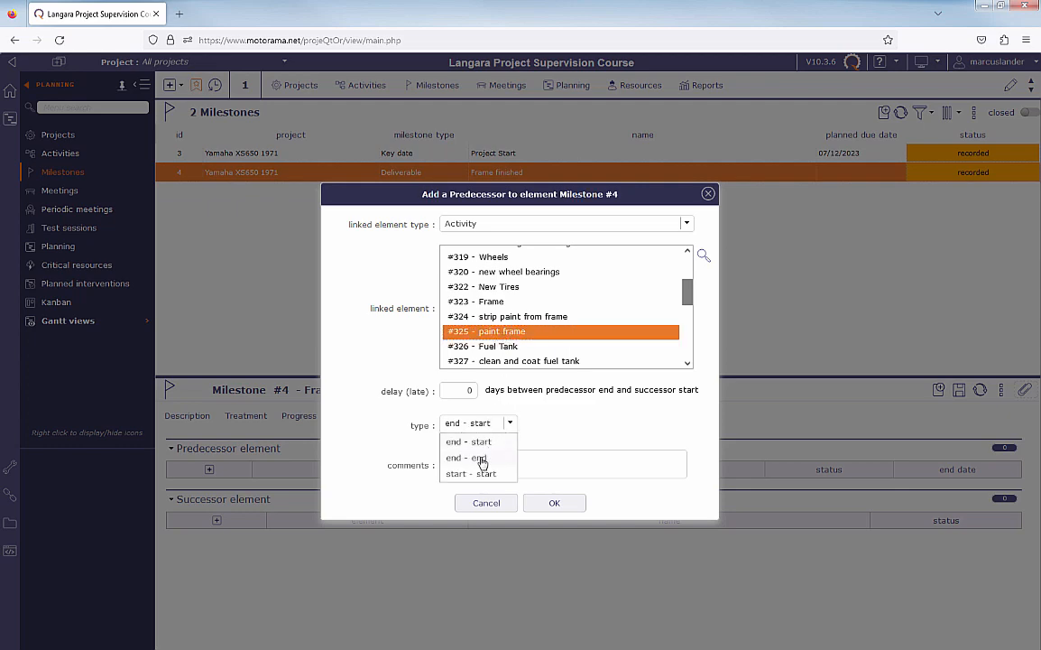
pyautogui.click(512, 456)
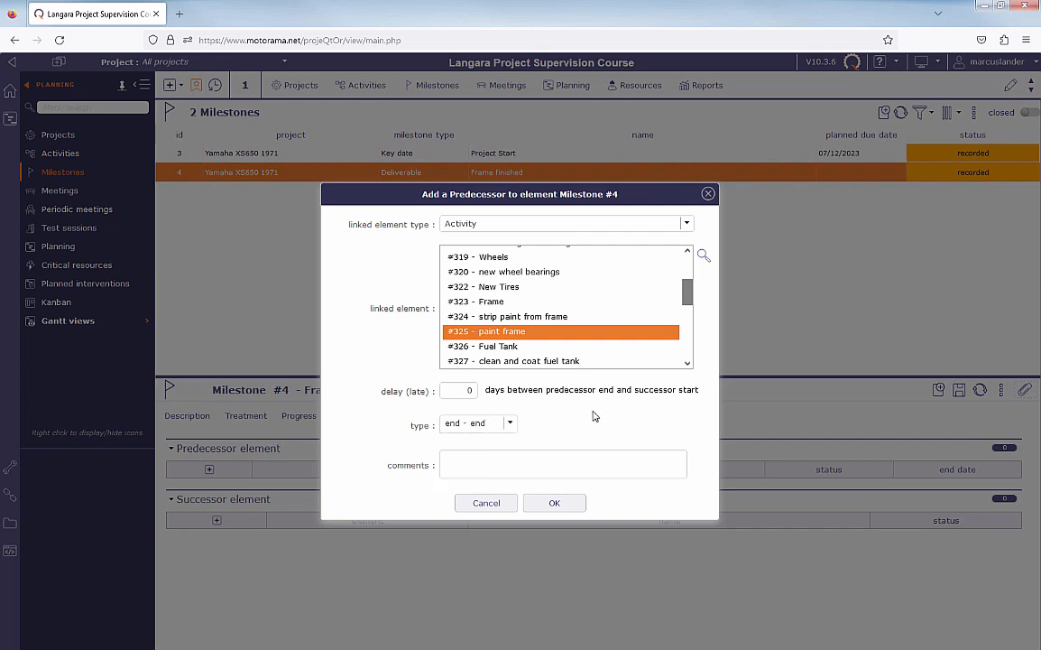
pyautogui.click(511, 426)
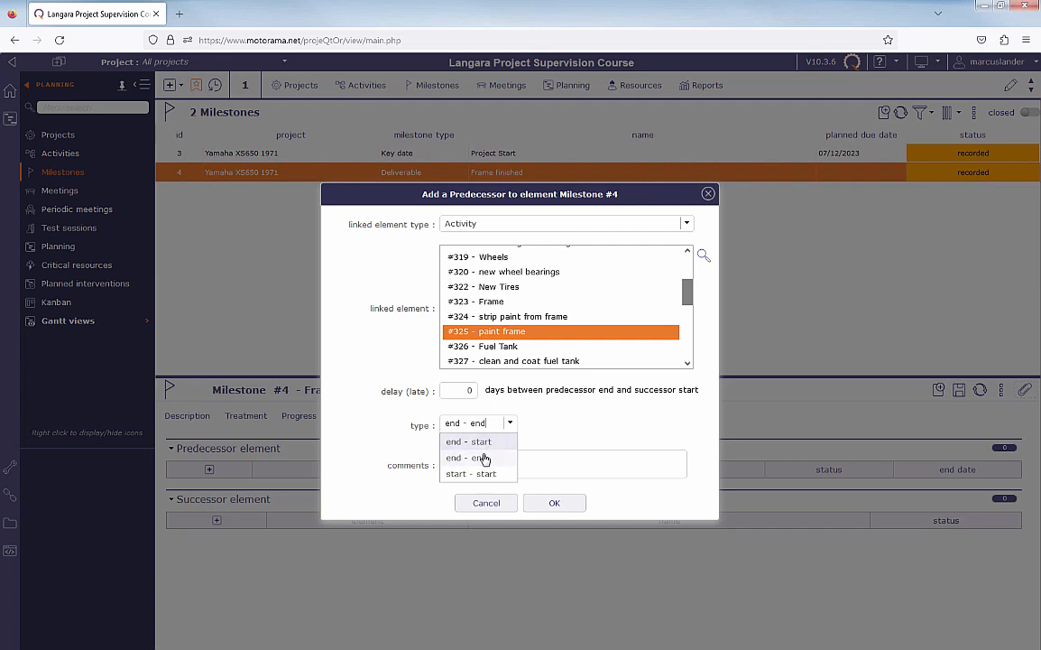
pyautogui.click(484, 458)
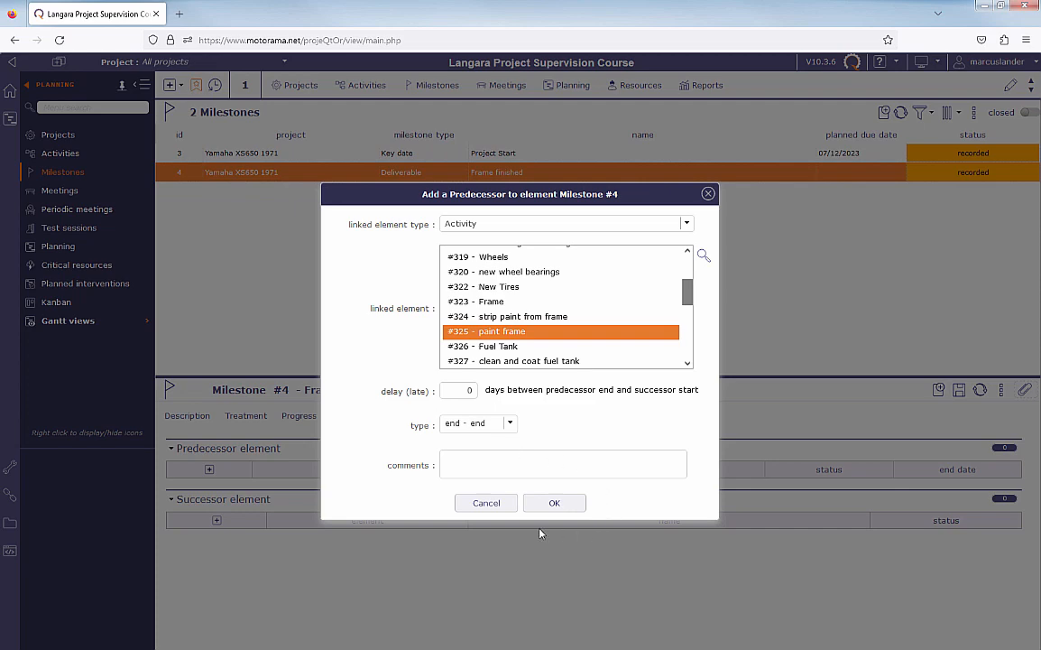
pyautogui.click(554, 505)
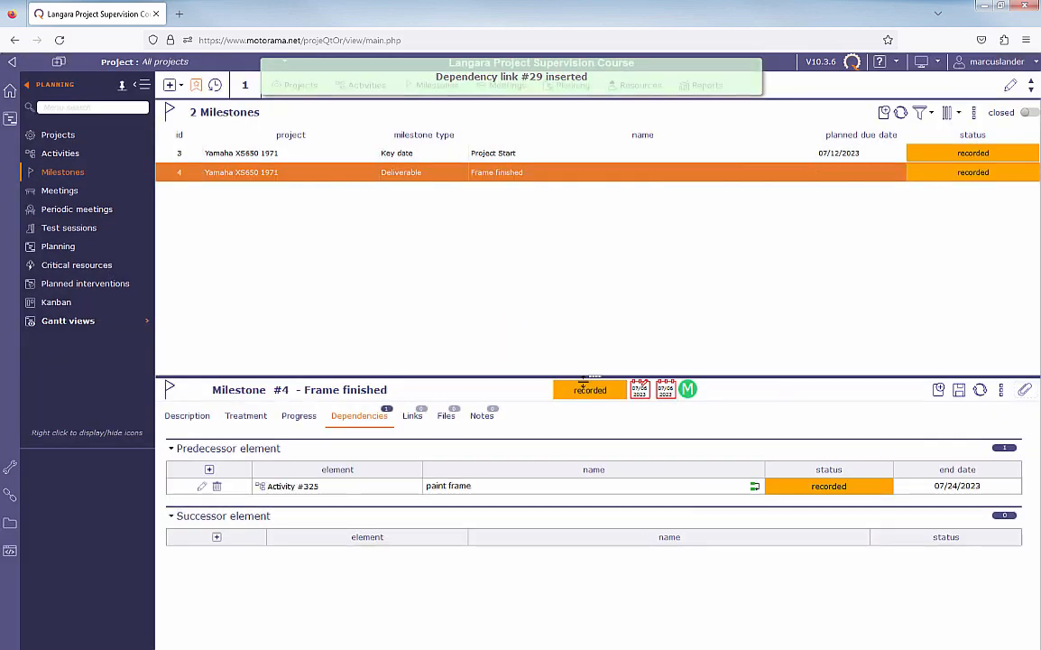
pyautogui.click(66, 252)
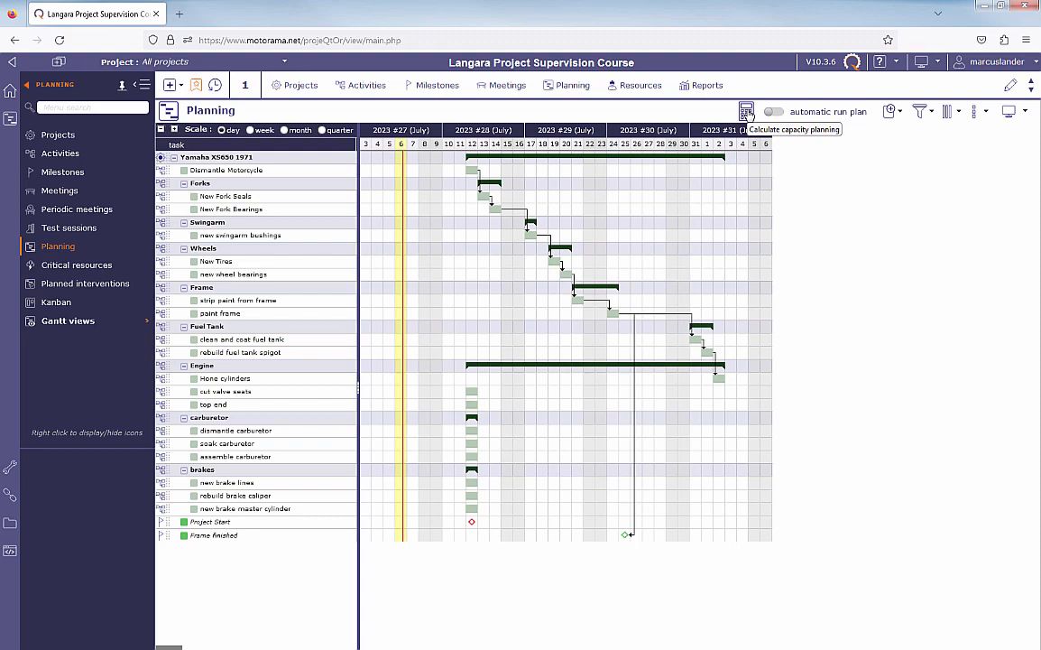
# Step: Recalculate the capacity planning of the Yamaha XS650 1971 project from the 07/12/2023 start date
pyautogui.click(748, 112)
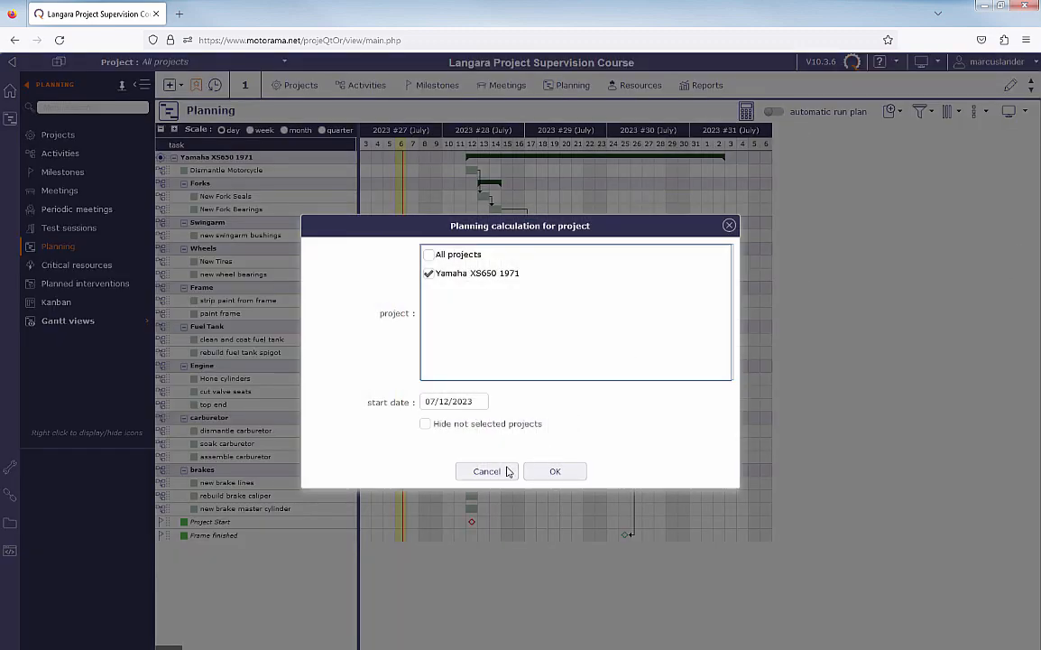
pyautogui.click(554, 471)
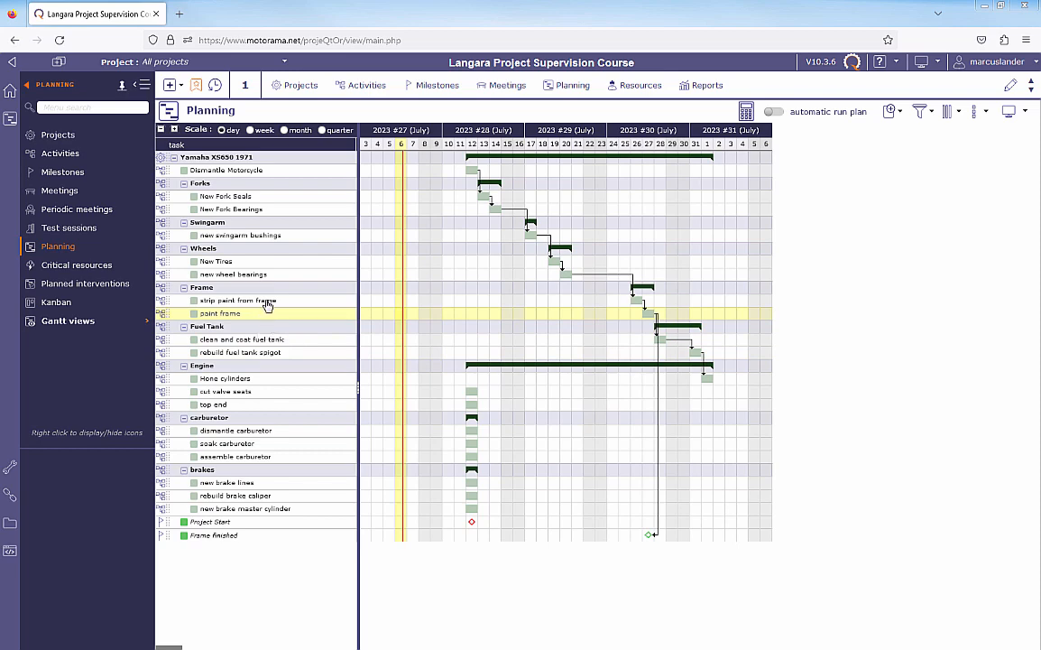
# Step: Set a 2-day delay on the "paint frame" activity's predecessor dependency with "strip paint from frame", keeping type end - start
pyautogui.click(54, 149)
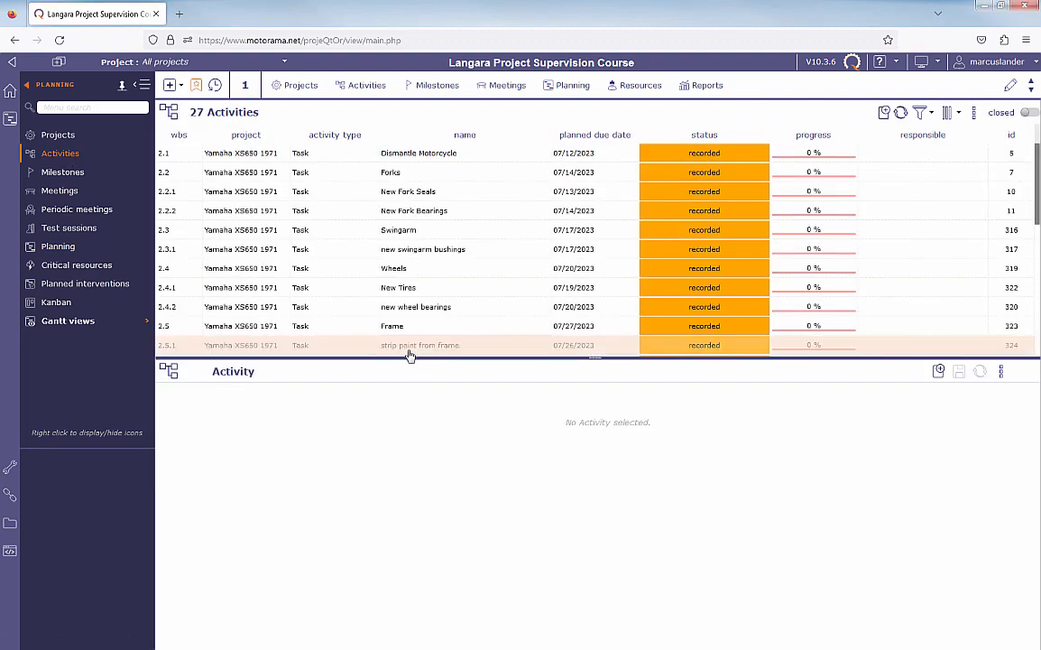
pyautogui.scroll(-2, 421, 341)
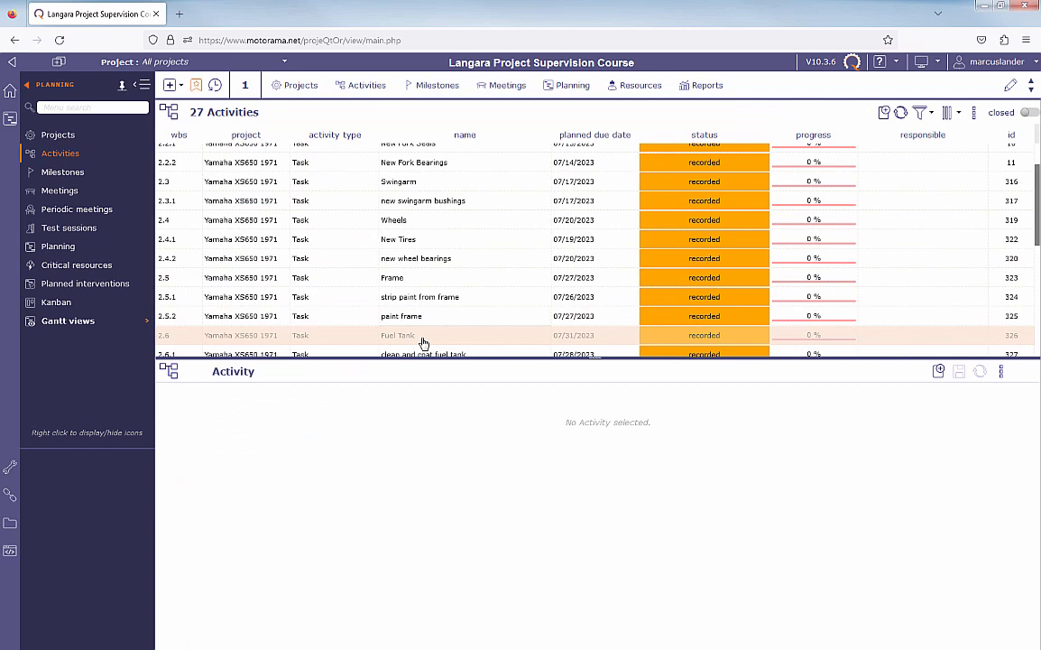
pyautogui.scroll(-2, 423, 343)
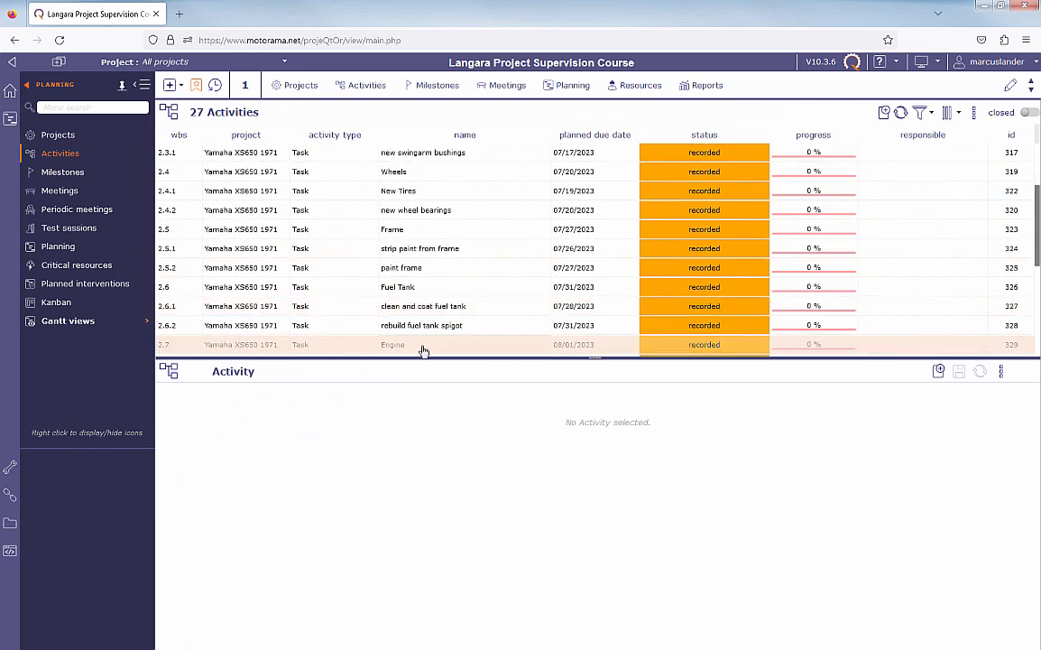
pyautogui.click(410, 270)
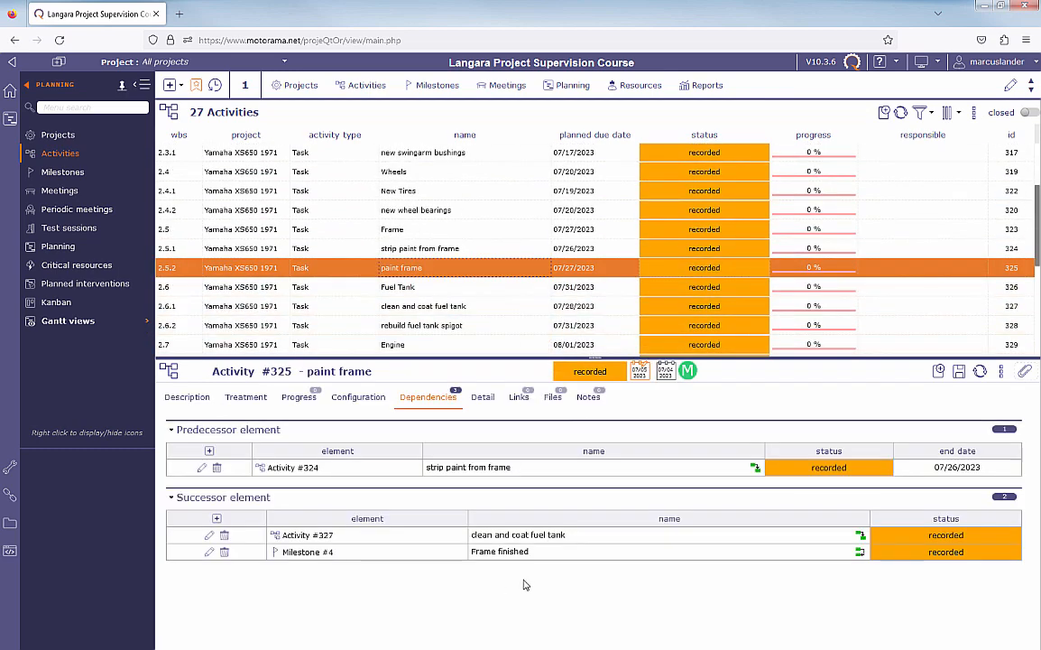
pyautogui.click(202, 469)
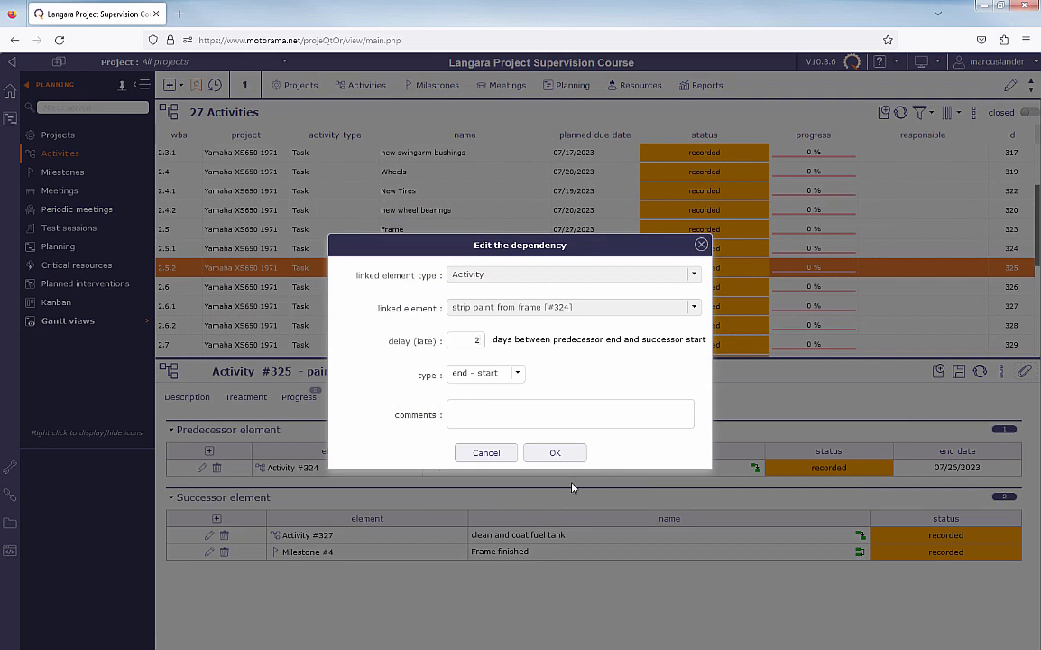
pyautogui.click(552, 453)
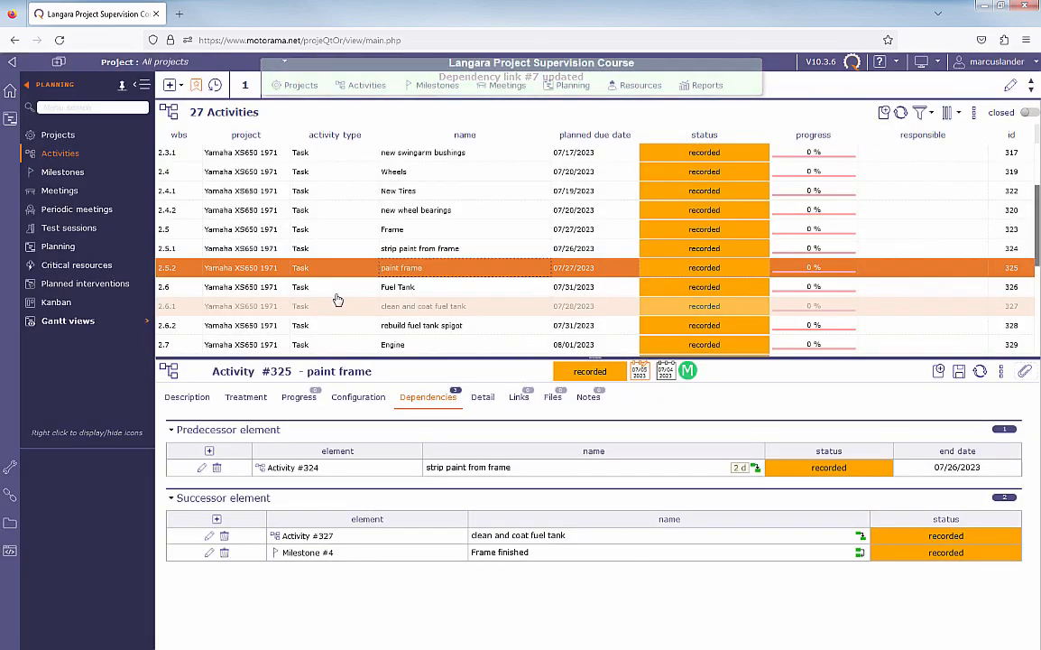
# Step: Recalculate the Yamaha XS650 1971 planning from 07/12/2023 with the delayed dependency, and check the "Project Start" milestone's date in the chart
pyautogui.click(59, 249)
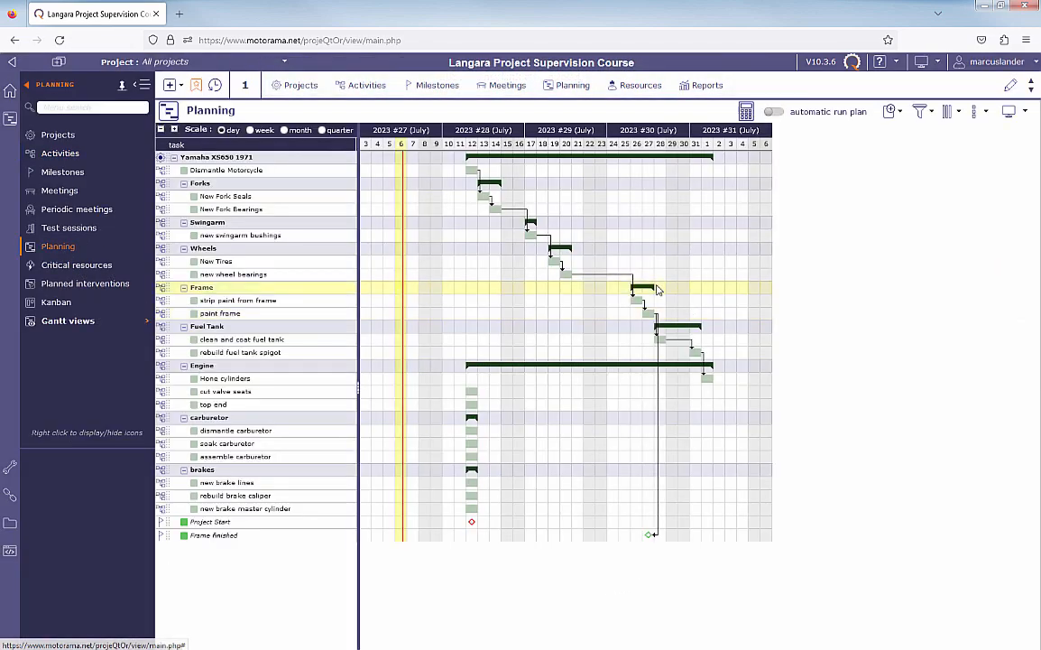
pyautogui.click(746, 111)
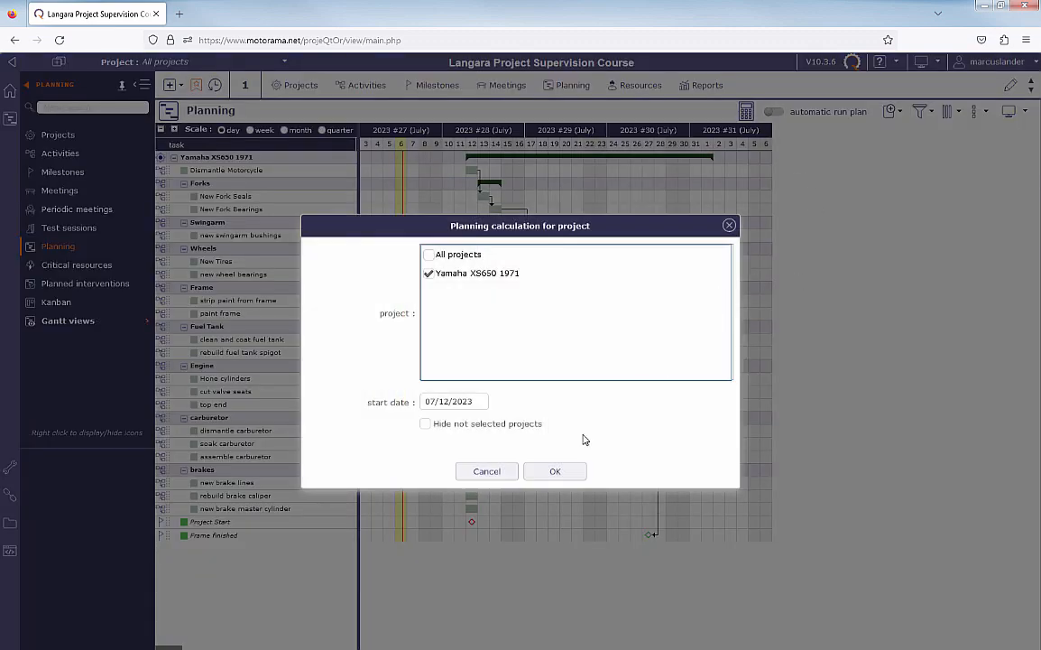
pyautogui.click(554, 471)
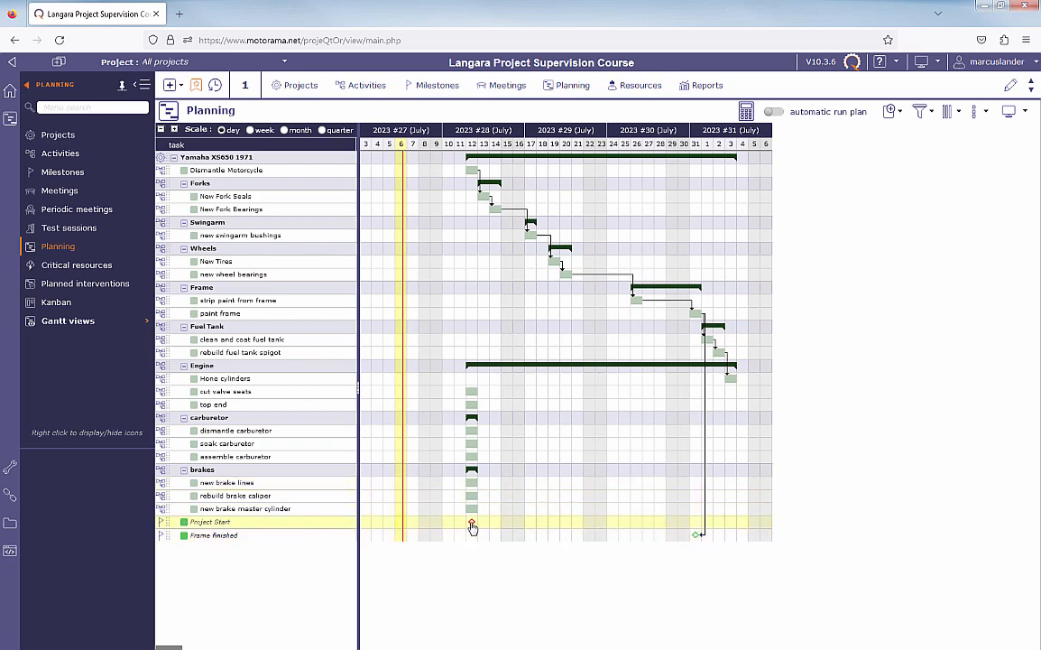
pyautogui.moveTo(472, 525)
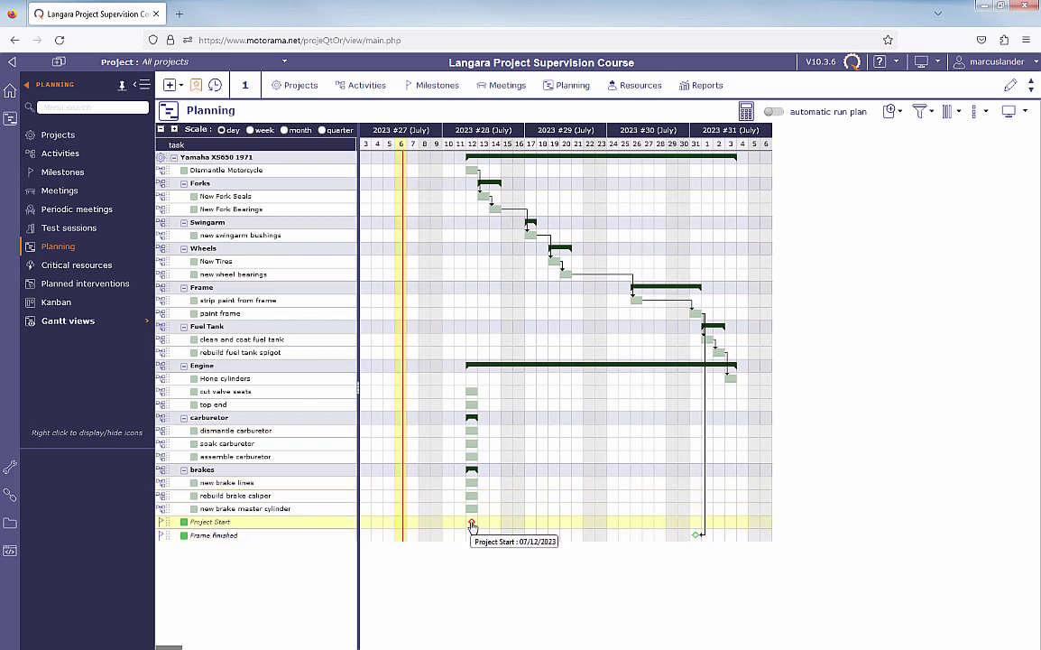